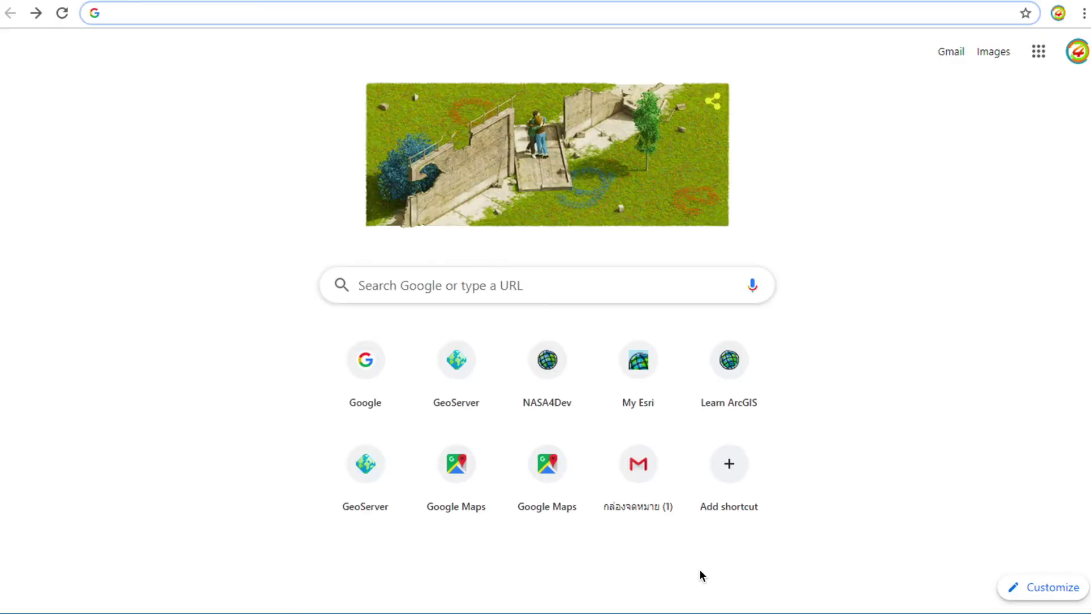
Step: Search Google for 'osm download' and open the Export | OpenStreetMap result
left_click(453, 293)
type("osm d")
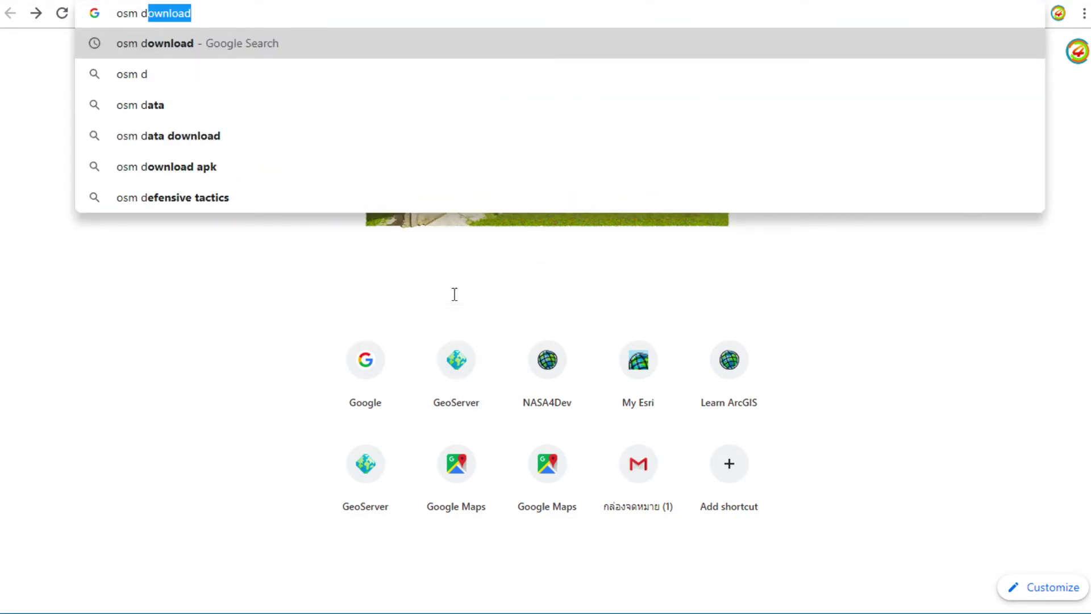
key("Right")
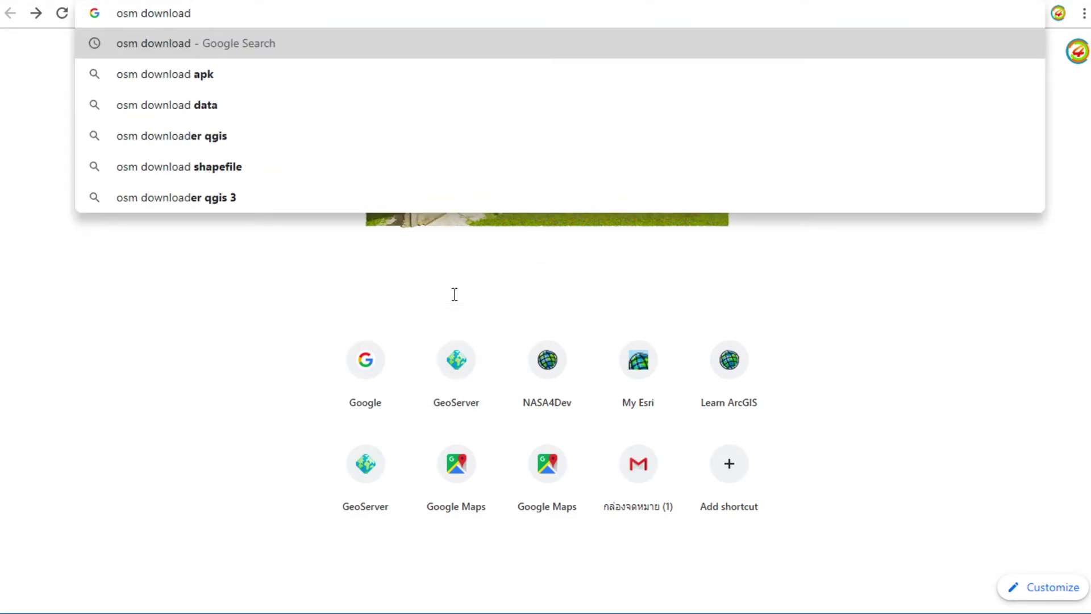
key("Return")
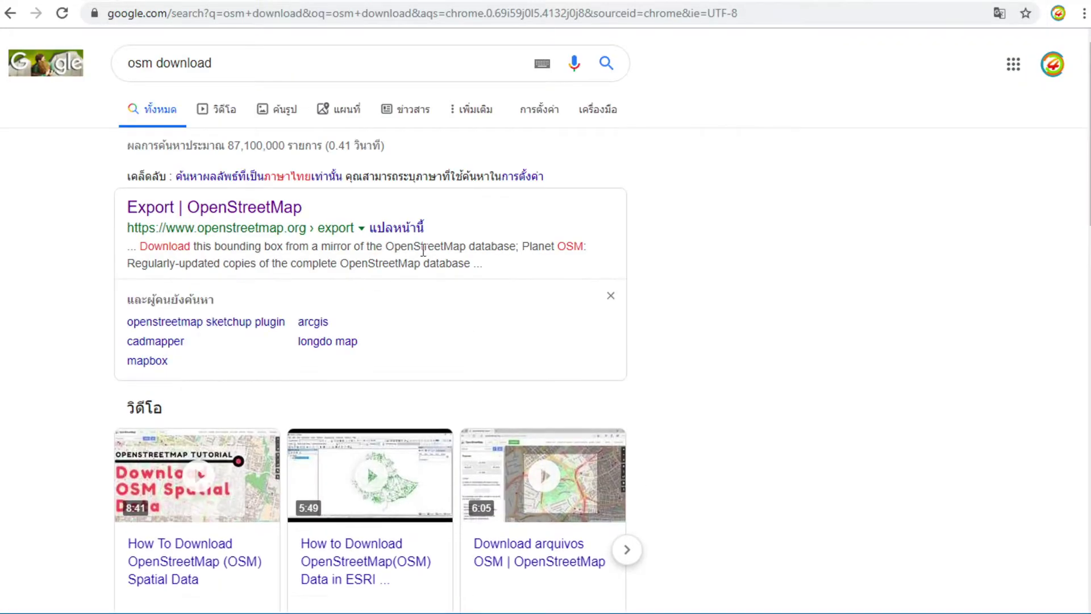
left_click(254, 212)
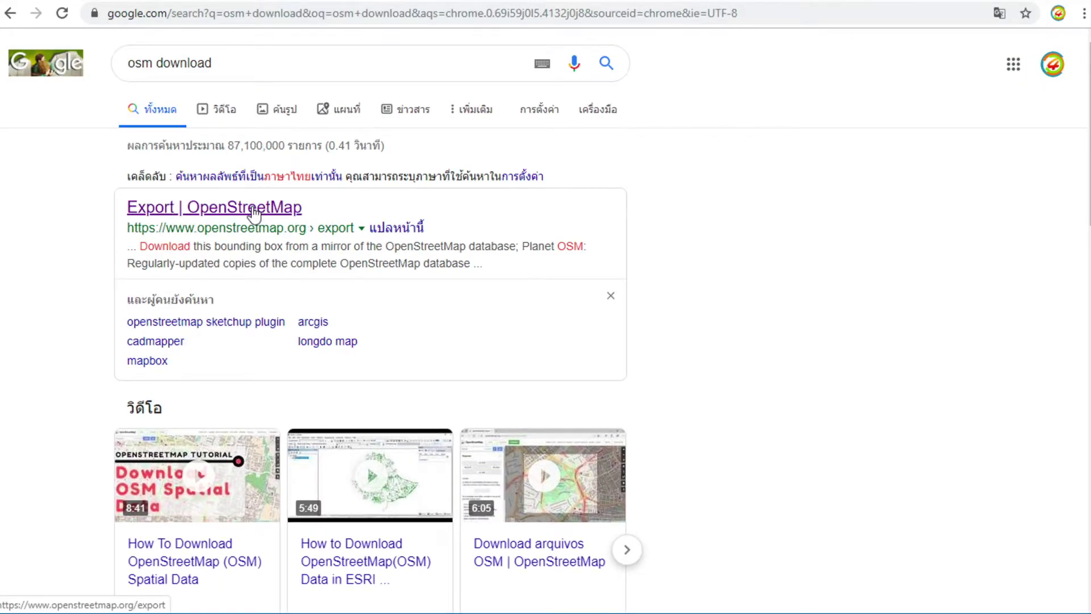
Step: Search the OpenStreetMap map for 'bangkok'
left_click(255, 211)
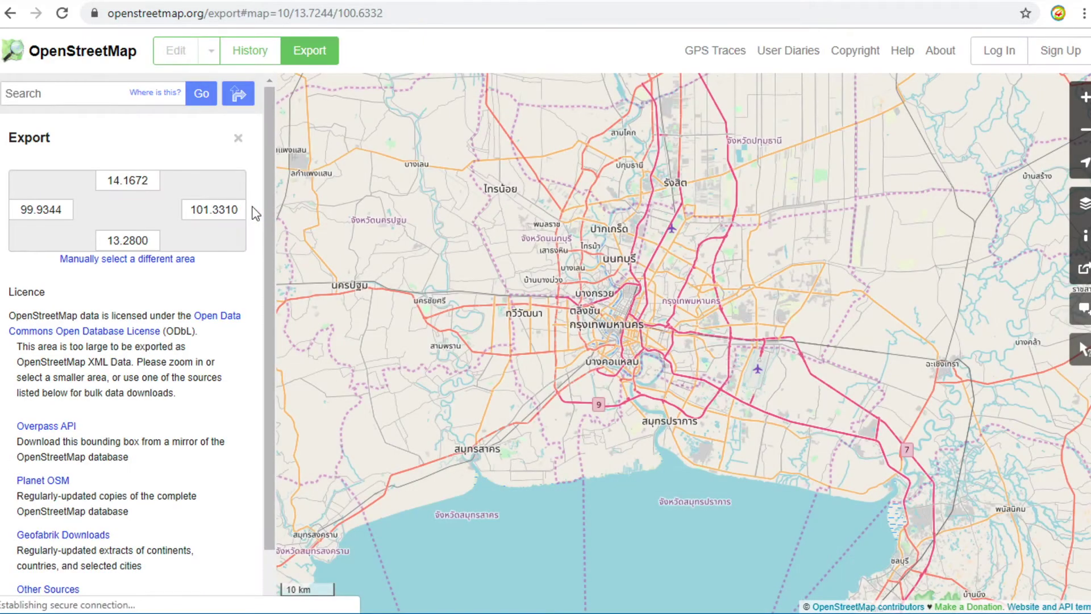
left_click(56, 94)
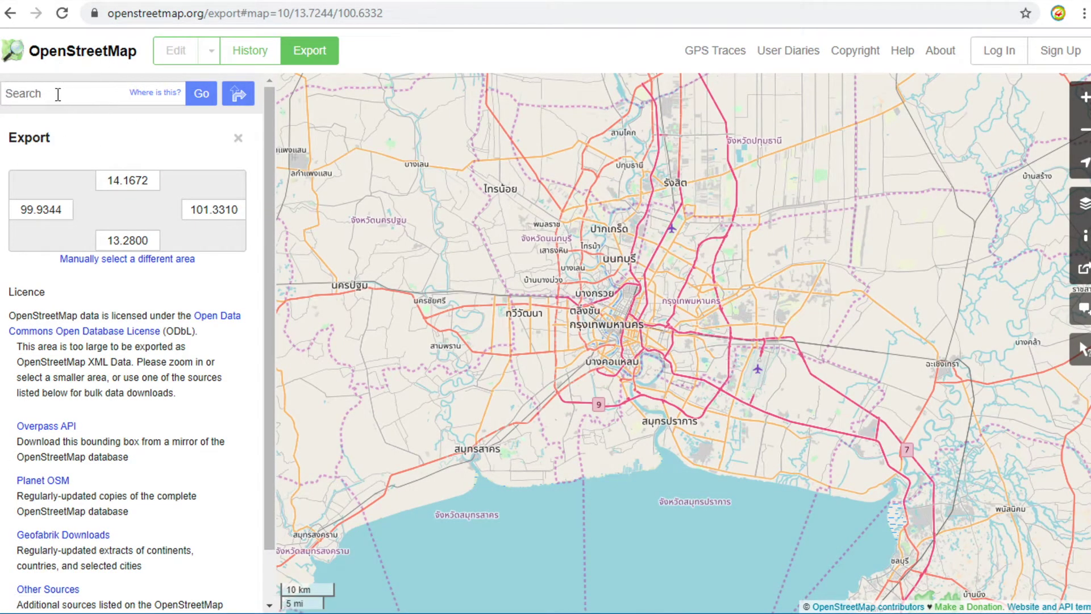
left_click(57, 94)
type("b")
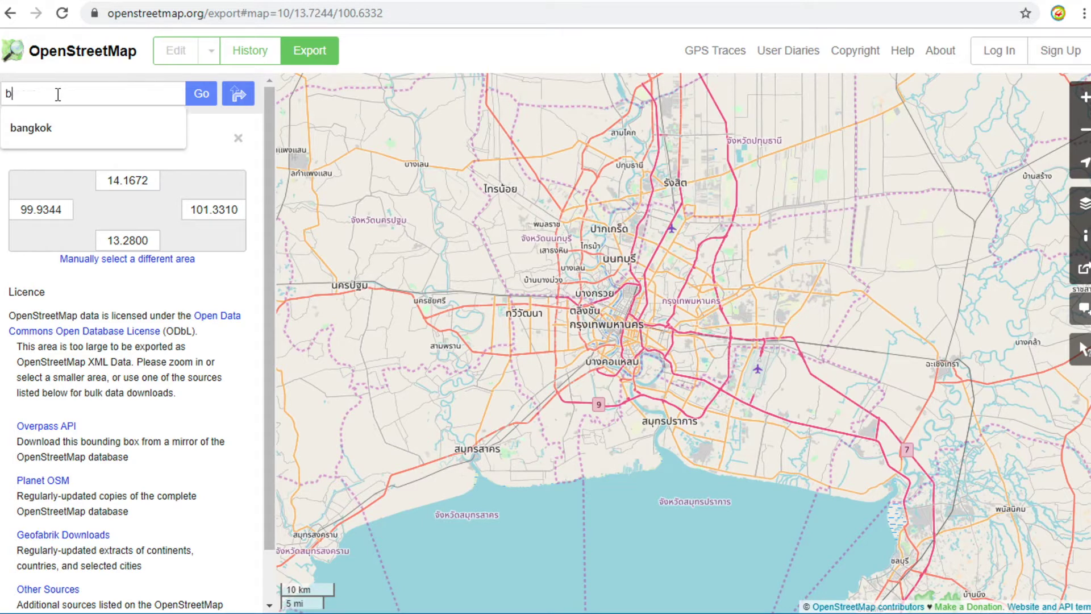
type("angkok")
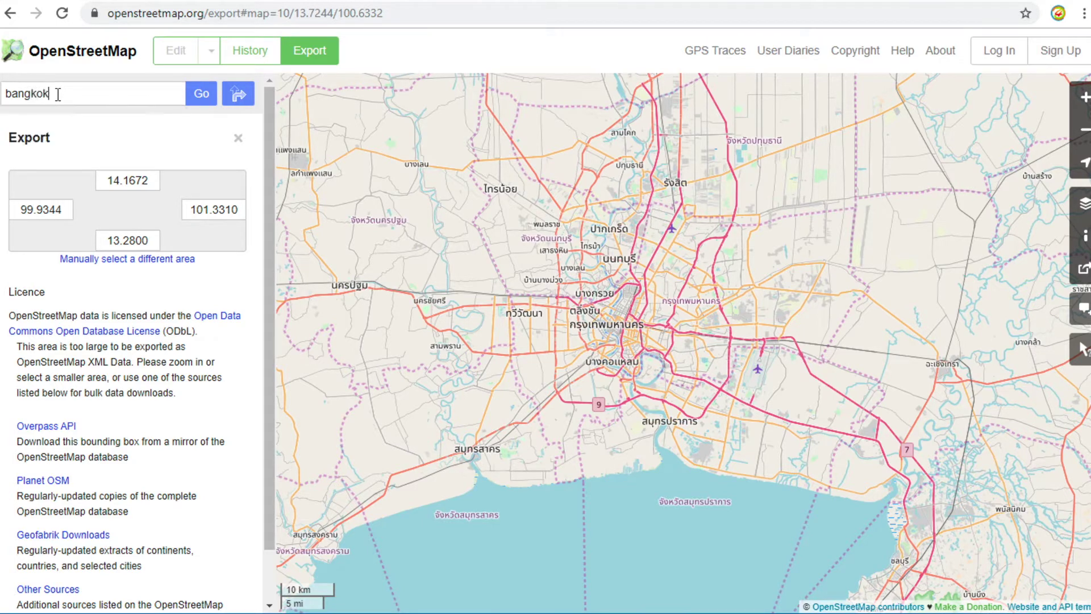
left_click(197, 101)
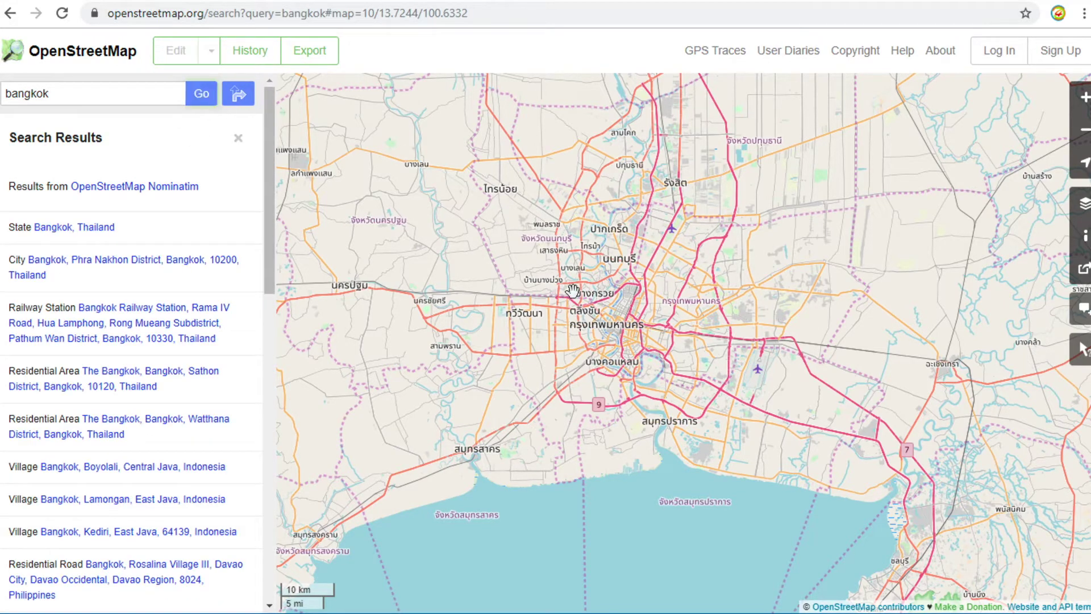
Step: Zoom into the Bang Kruai riverside area and bring back the Export panel
scroll(572, 291, "up", 1)
scroll(572, 290, "up", 2)
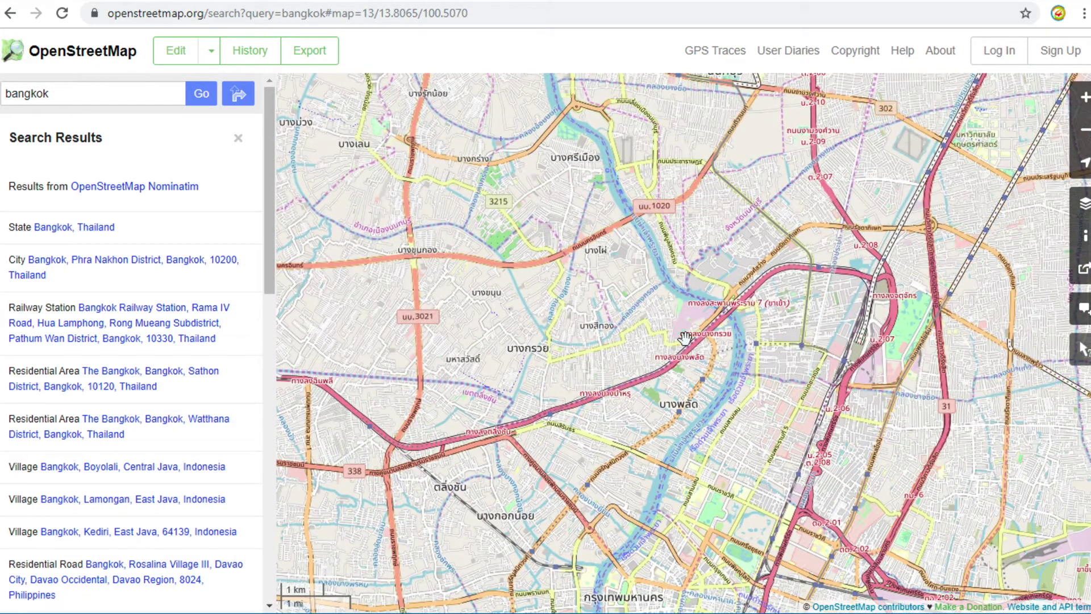
scroll(684, 337, "up", 1)
scroll(684, 337, "up", 2)
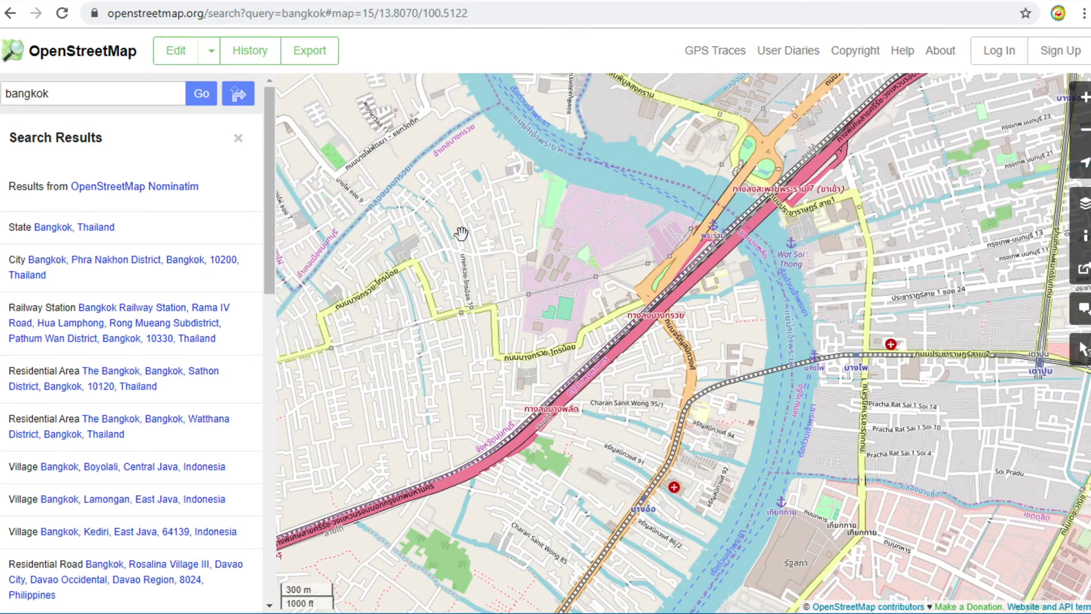
left_click(327, 56)
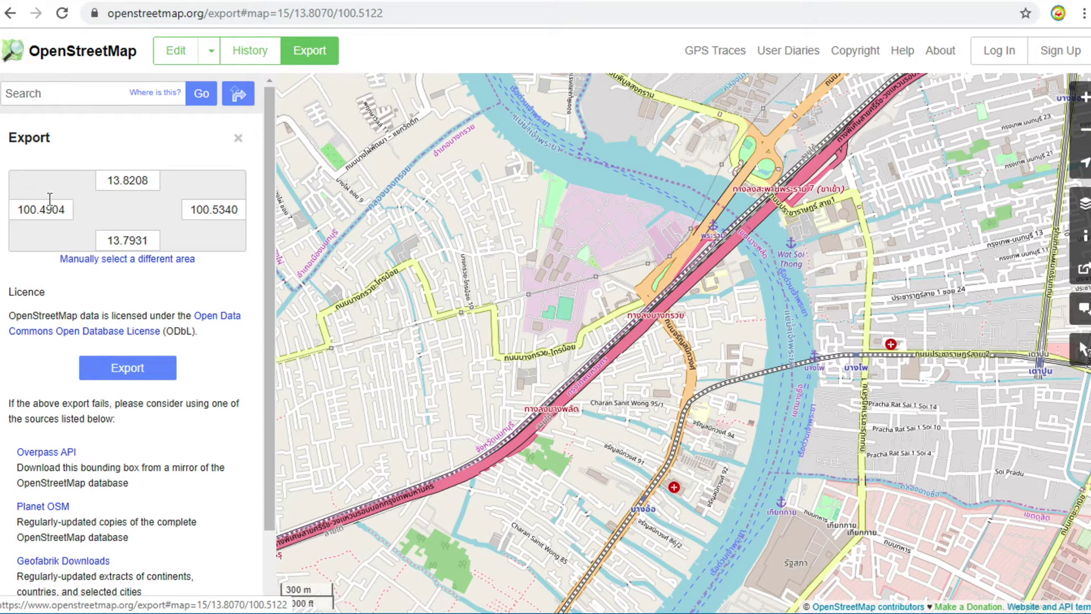
Step: Shift the export area east over the Bang Kruai river and download it as map.osm
double_click(137, 180)
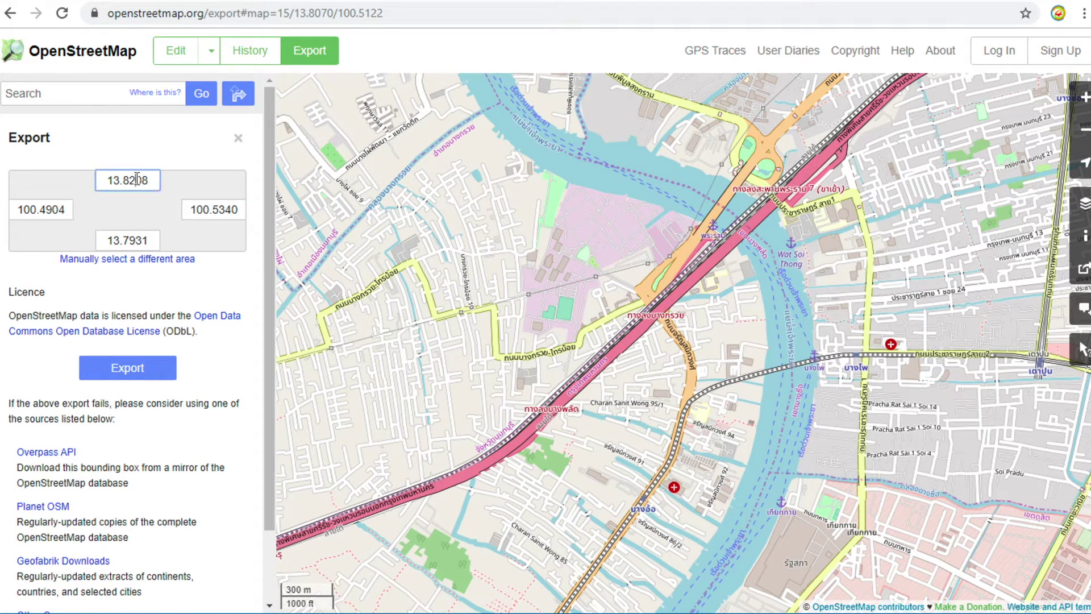
left_click(454, 222)
left_click_drag(720, 270, 546, 237)
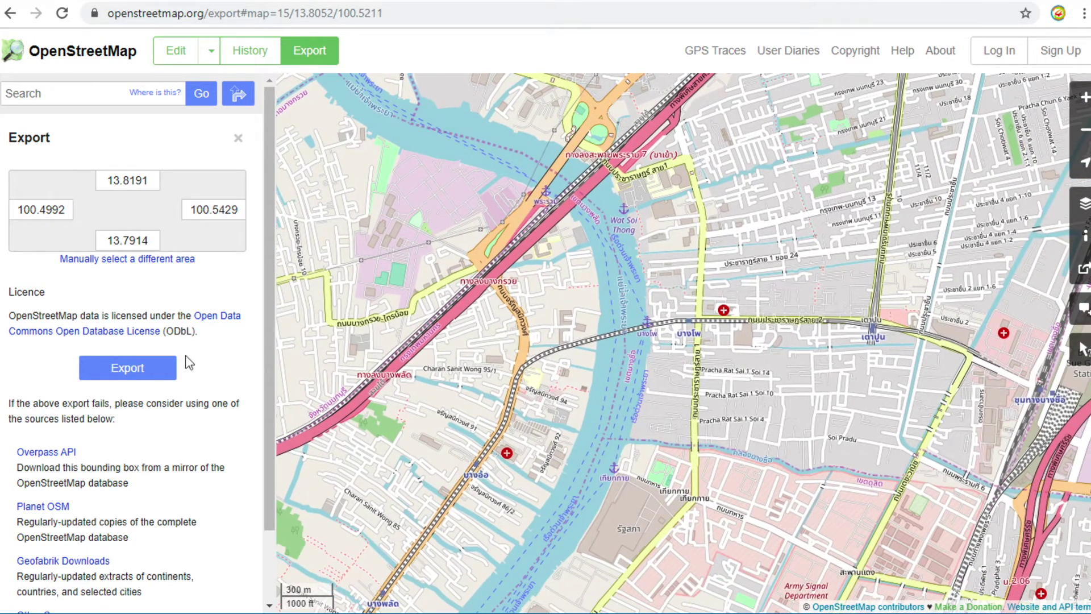
left_click(146, 374)
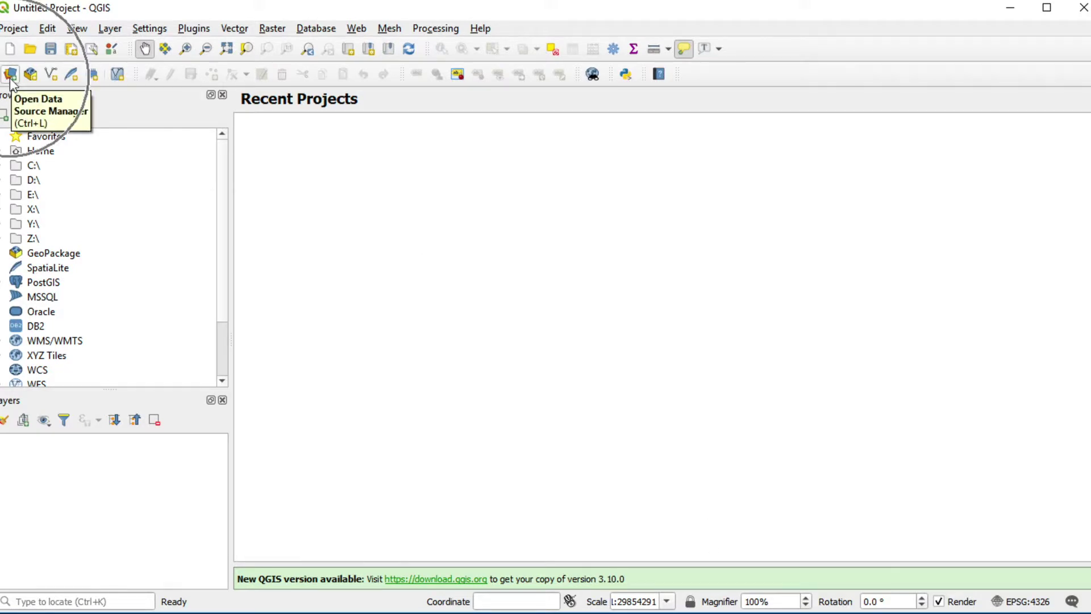
Step: In the Data Source Manager, choose Vector with File source and browse for the dataset
left_click(11, 80)
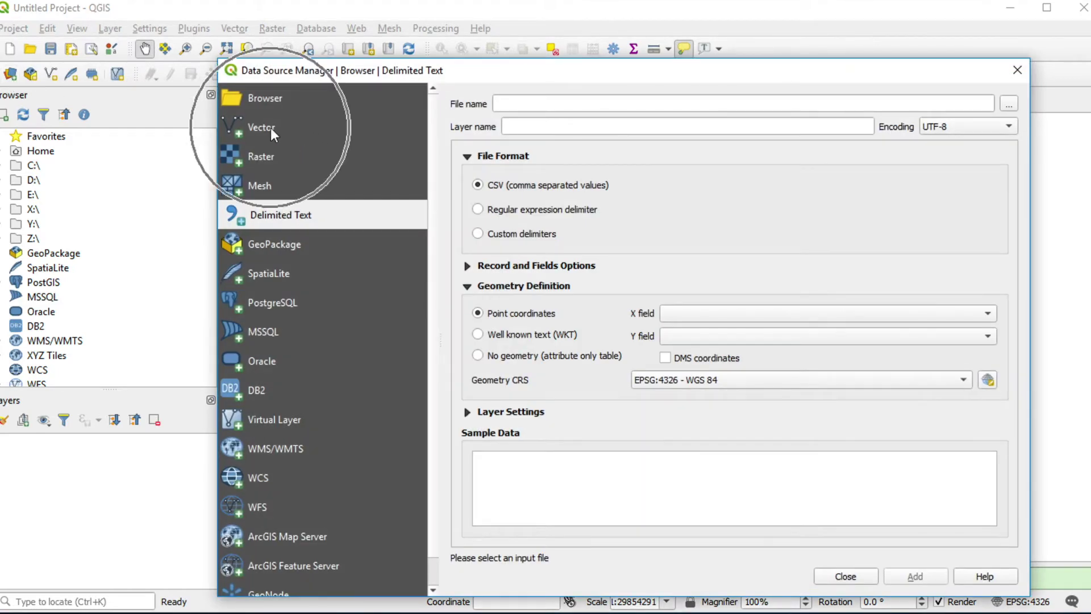
left_click(271, 127)
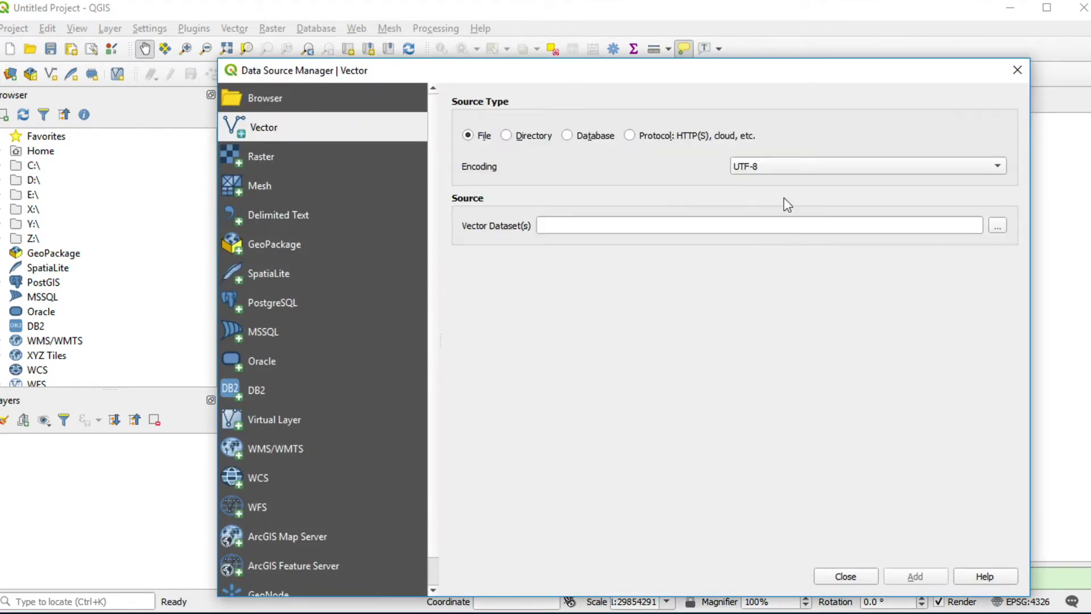
left_click(466, 136)
left_click(999, 227)
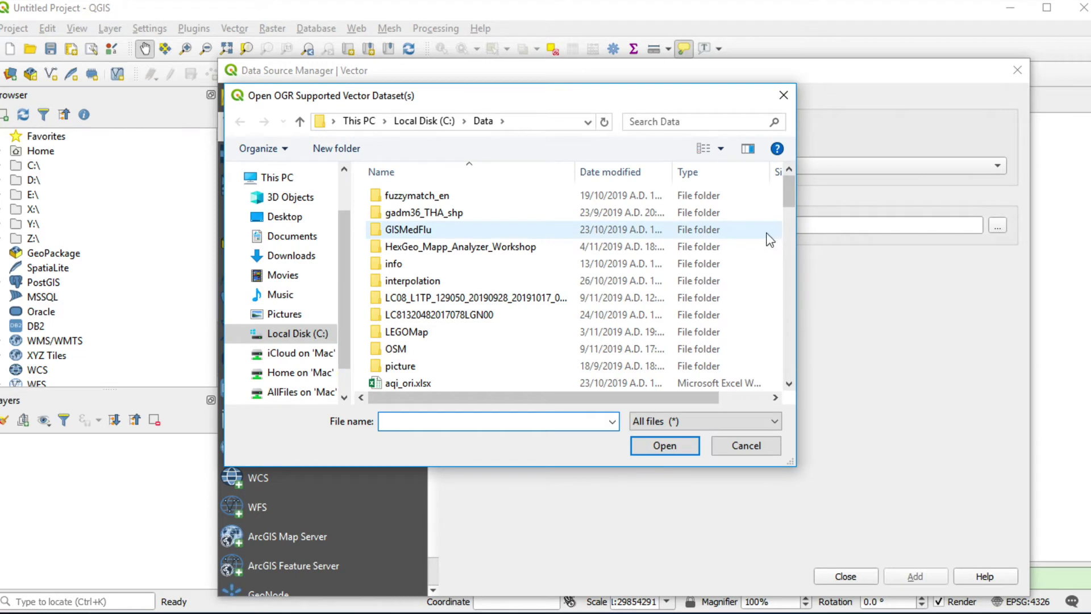
Step: Pick map.osm from the OSM folder and add it as the vector dataset
double_click(396, 349)
left_click(421, 197)
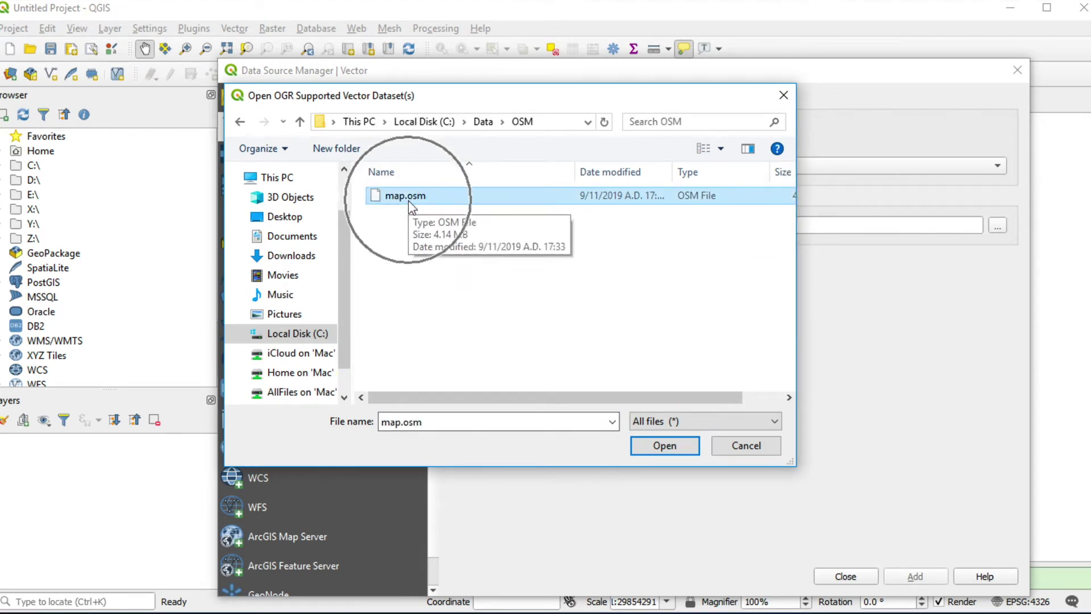
left_click(670, 448)
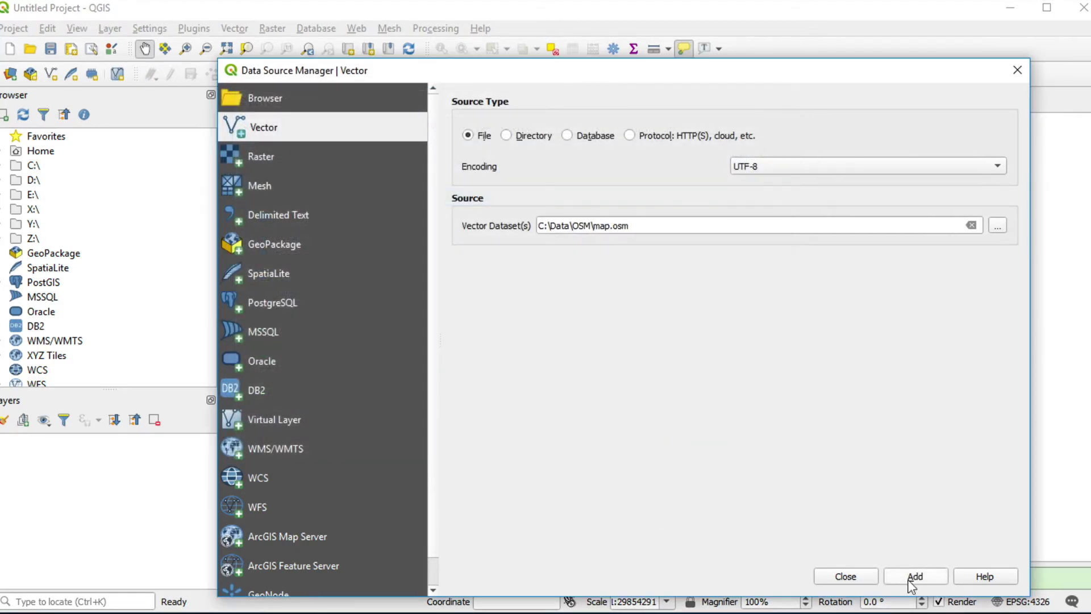
left_click(916, 581)
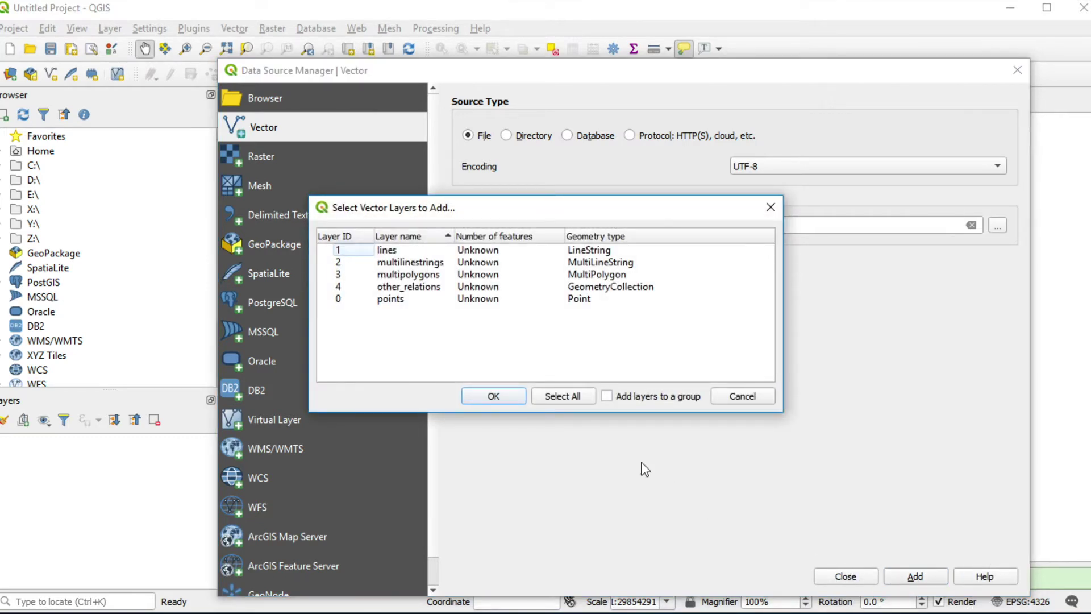
Step: Select all five map.osm layers and add them to the project
key("Down")
key("Down")
left_click(570, 320)
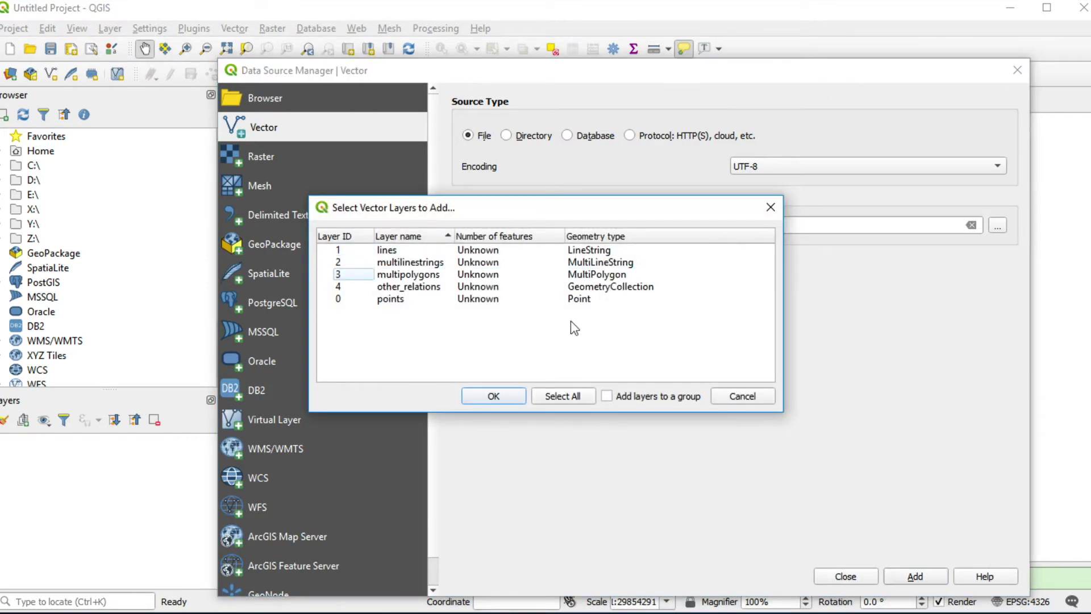
left_click(563, 396)
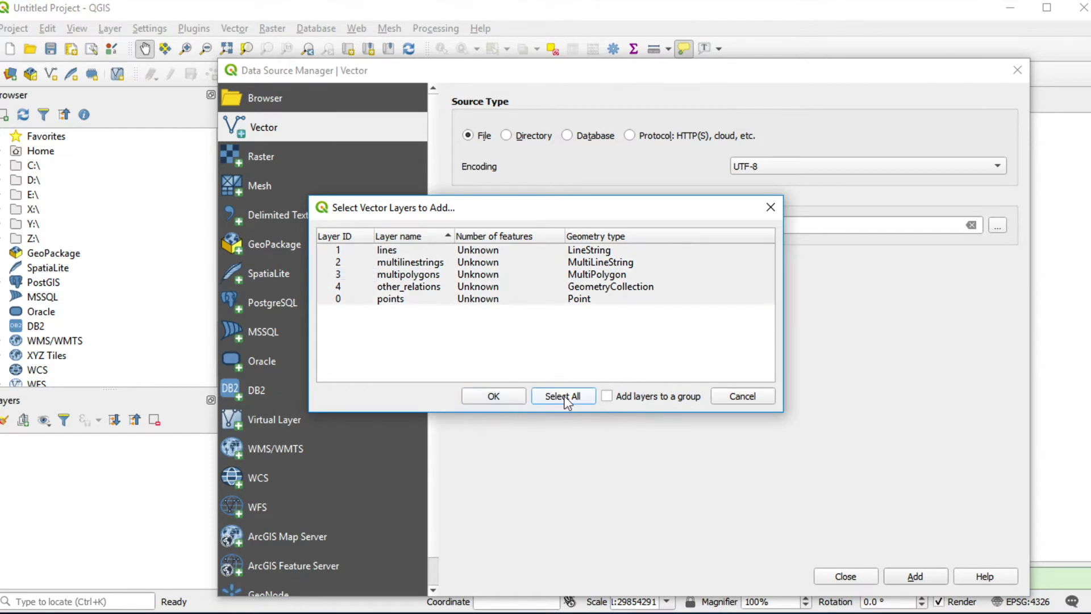
left_click(485, 398)
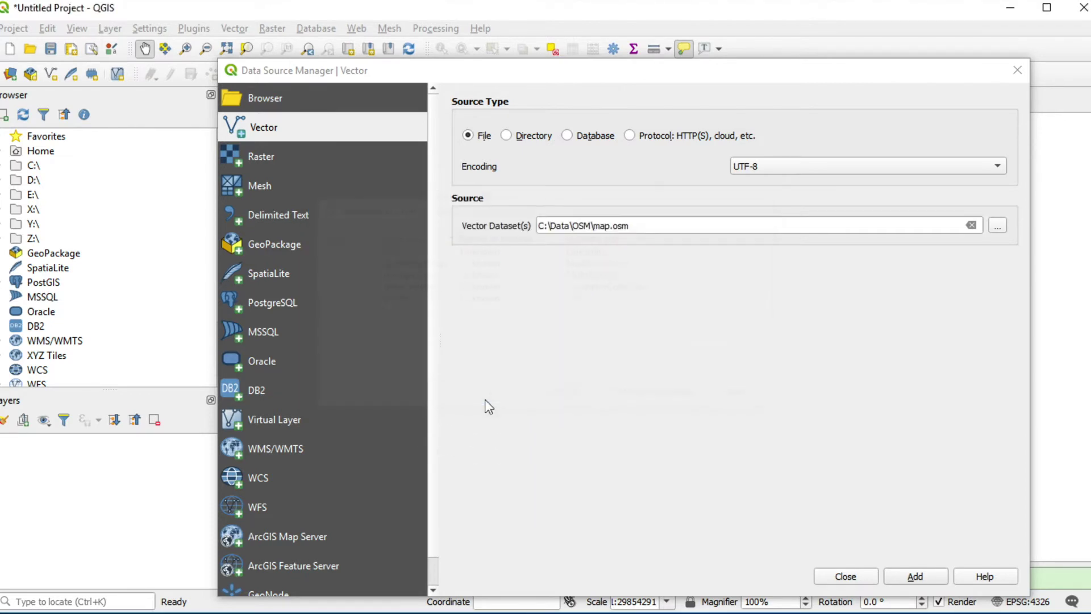
Step: Close the Data Source Manager and pan around the loaded Bangkok streets and river
left_click(844, 576)
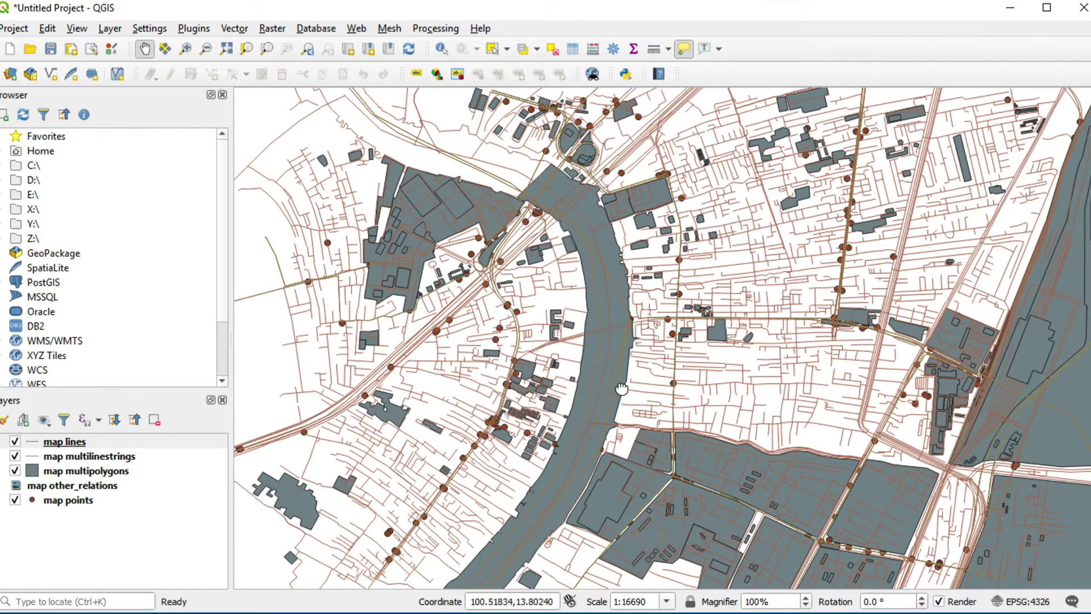
left_click_drag(619, 388, 572, 380)
left_click_drag(835, 240, 759, 220)
mouse_move(759, 220)
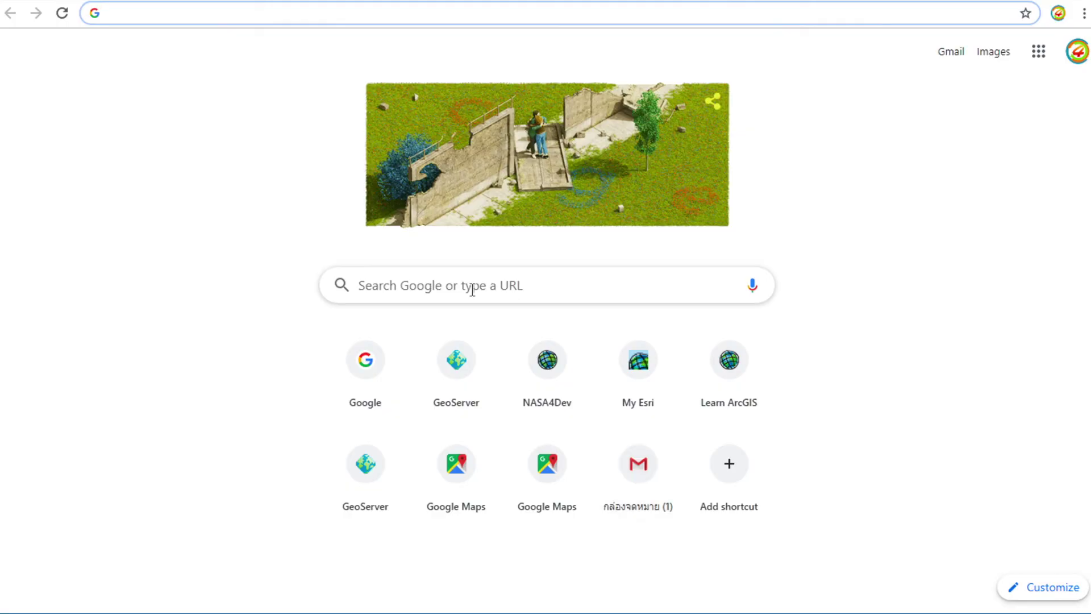
Step: Search Google for 'geofabrik download' and open the GEOFABRIK // Downloads result
type("geof")
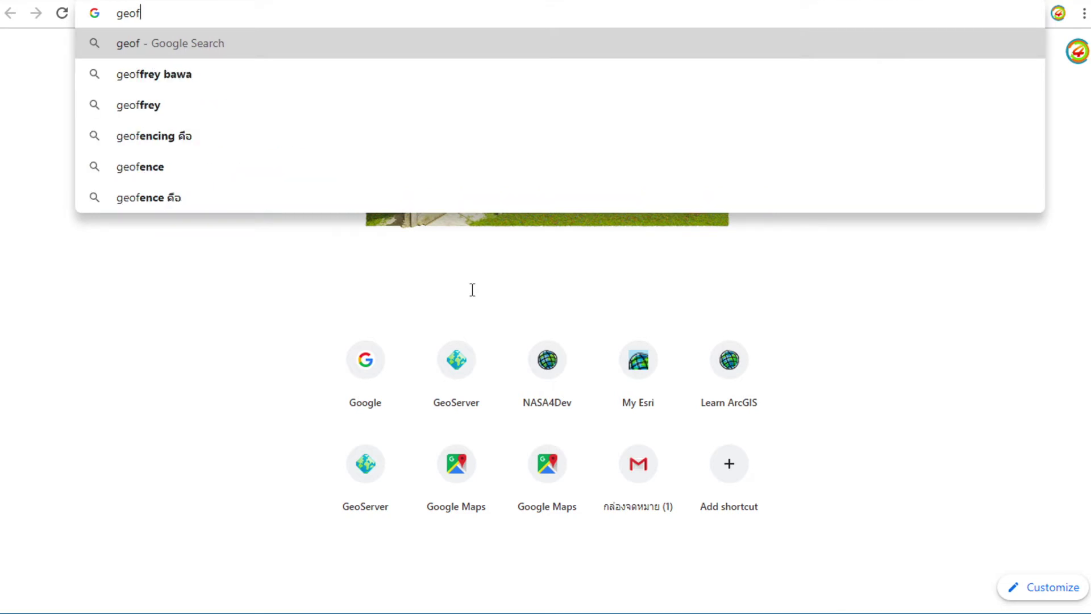
type("ab")
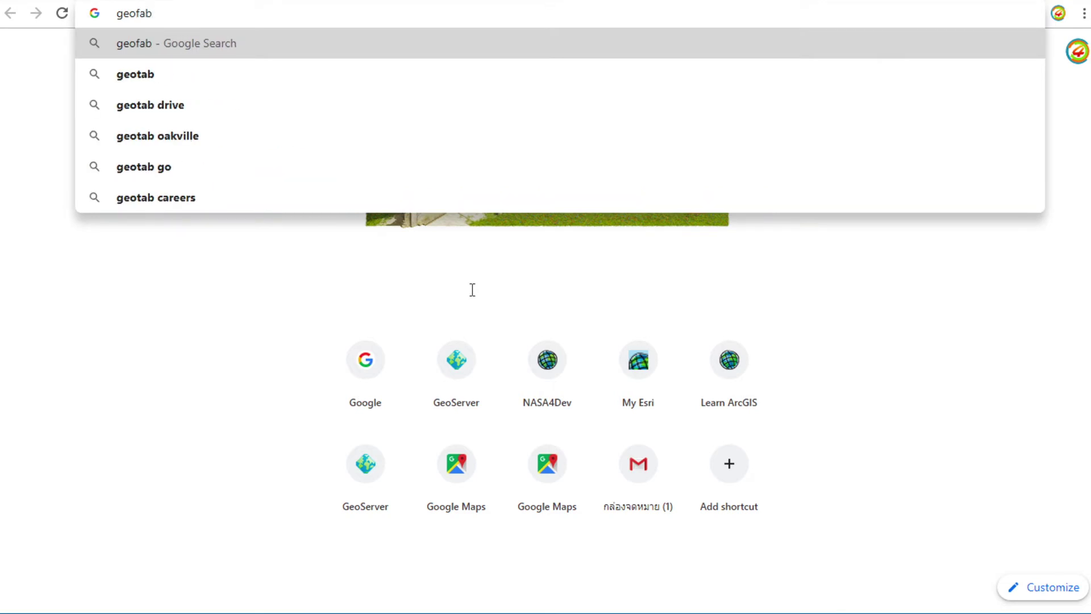
type("rik")
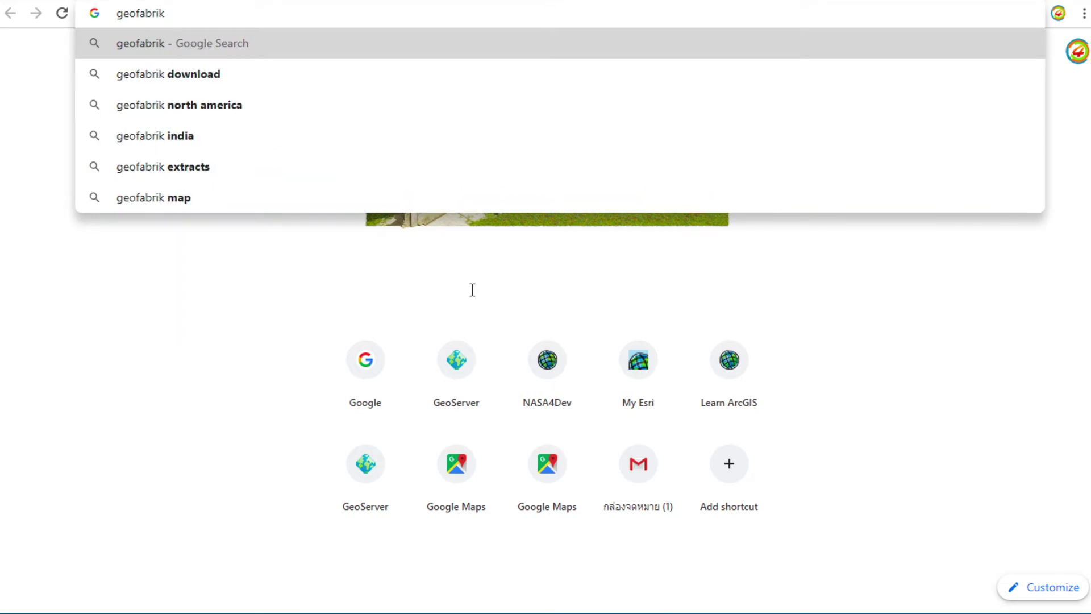
type(" download")
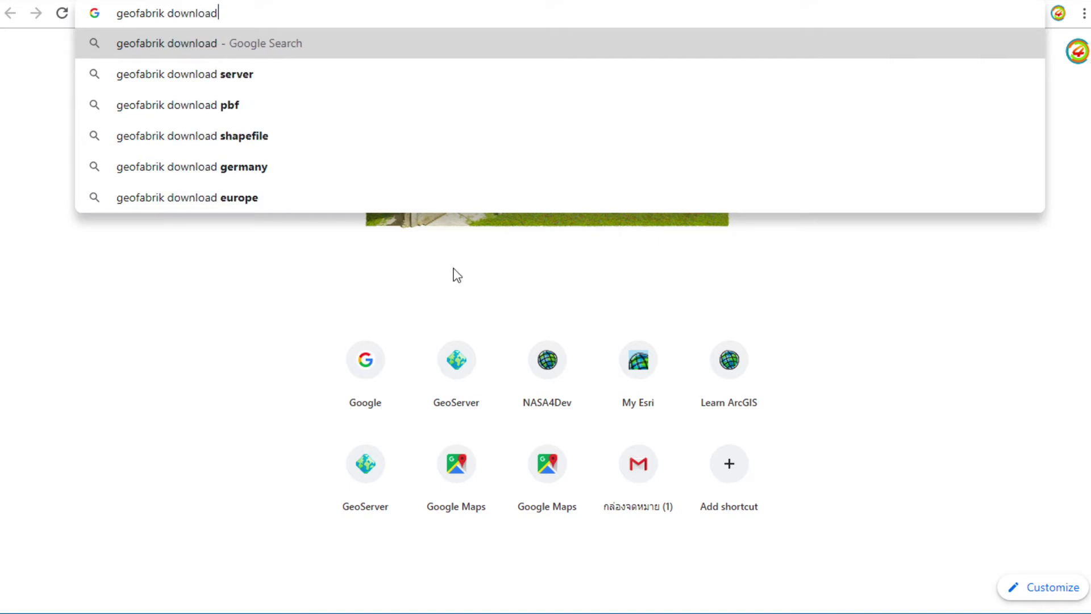
key("Return")
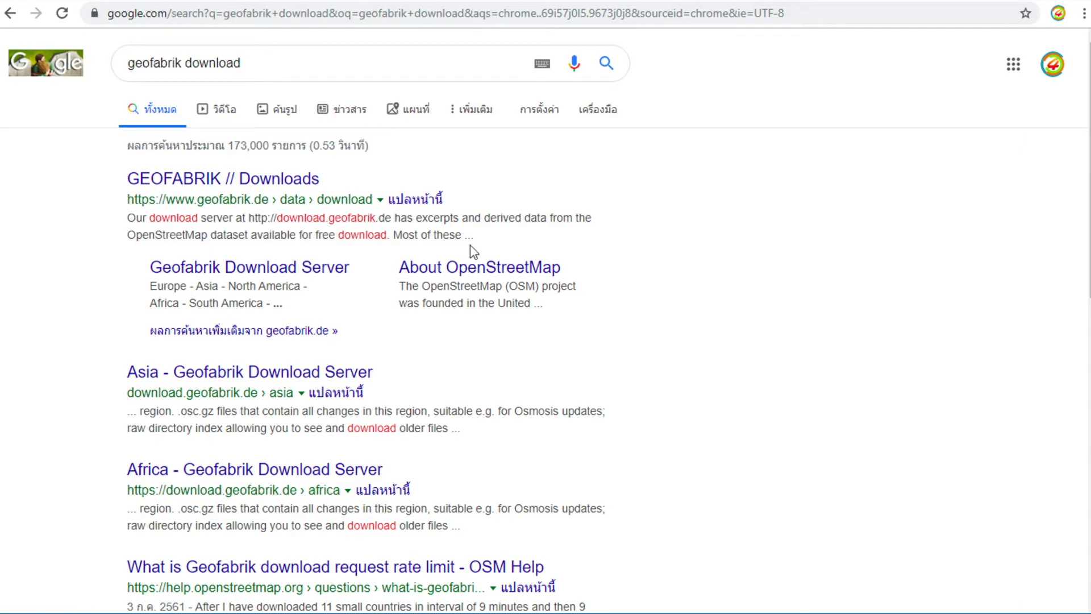
left_click(252, 182)
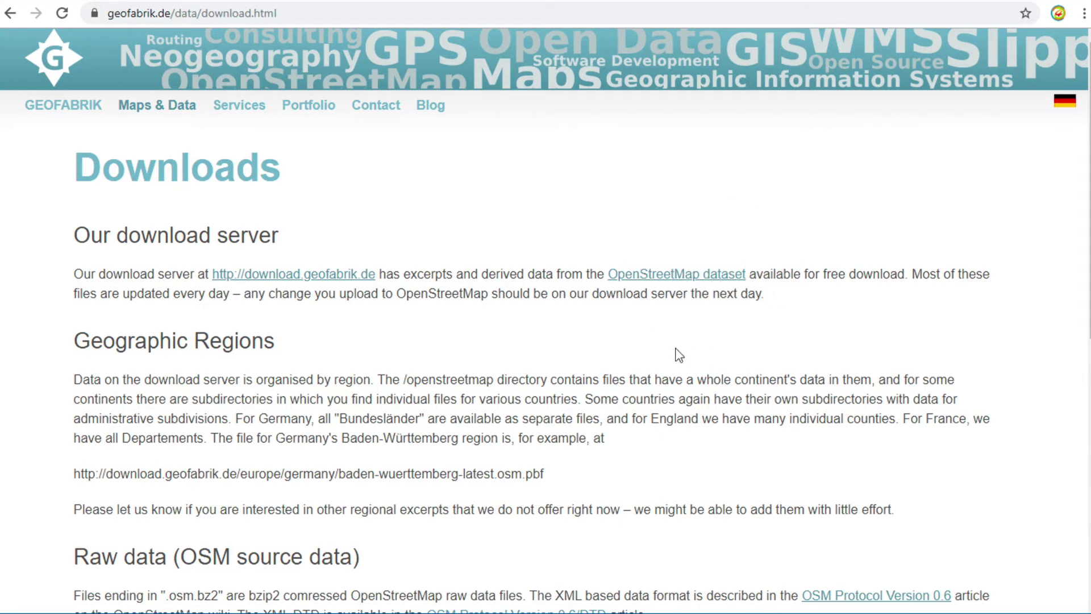
Step: Download the 29.0 MB antarctica-latest.osm.pbf extract from the Geofabrik download server
scroll(678, 354, "down", 9)
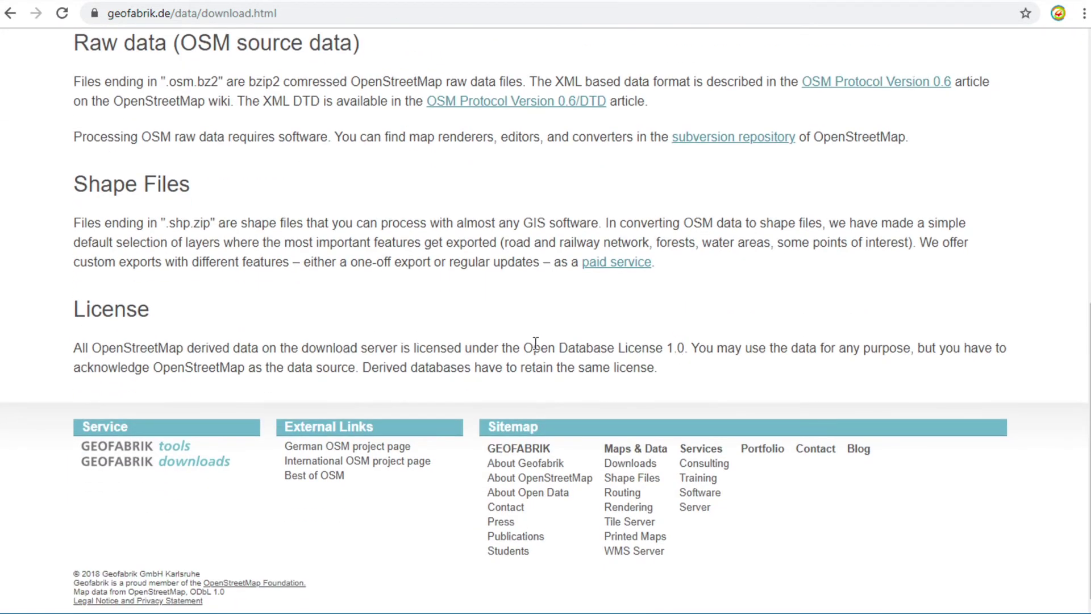
left_click(195, 465)
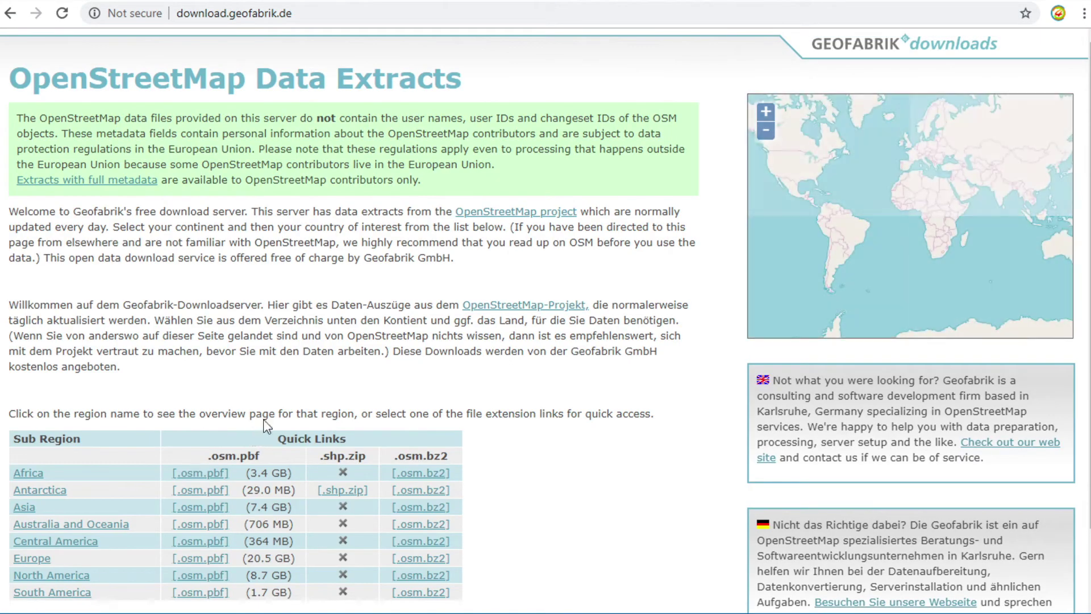
scroll(267, 423, "down", 1)
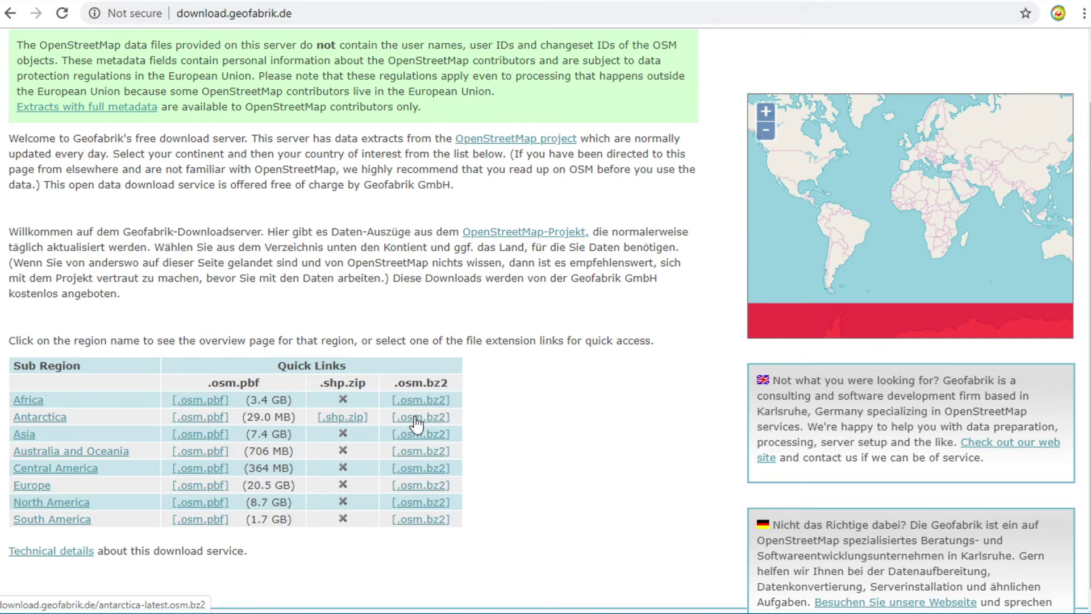
left_click(223, 423)
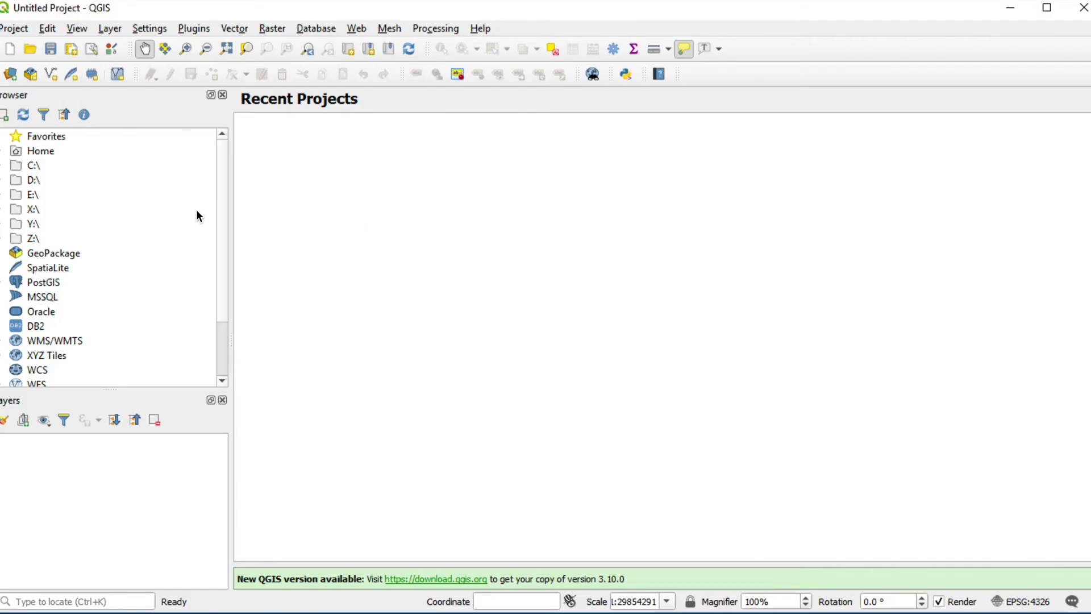
Step: In the Data Source Manager, choose Vector with File source and browse to C:\Data\OSM
left_click(11, 75)
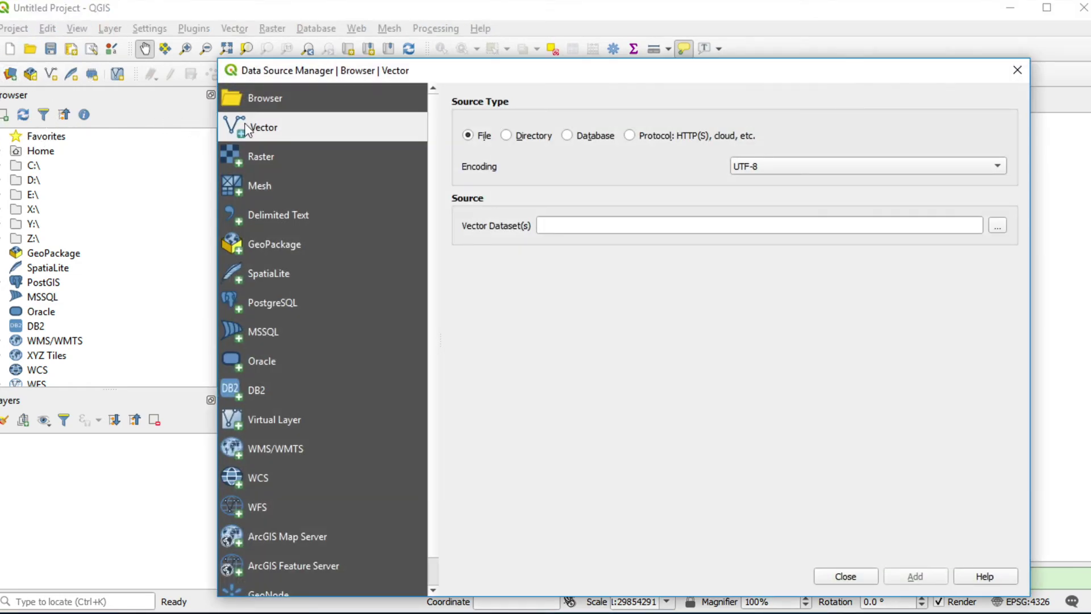
left_click(259, 129)
left_click(473, 138)
left_click(996, 228)
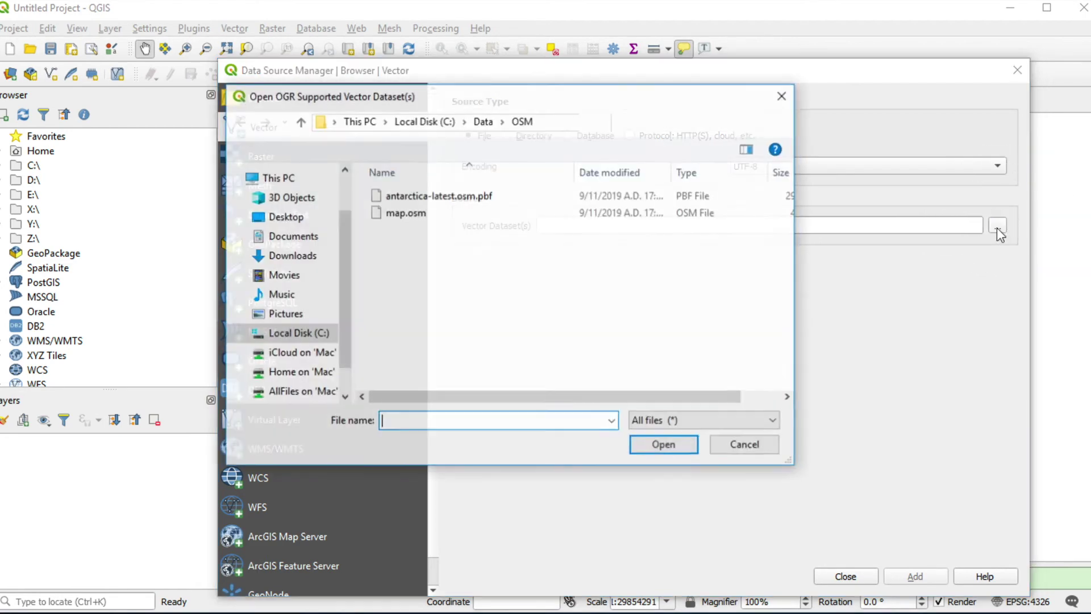
Step: Choose antarctica-latest.osm.pbf as the vector file and add it
left_click(481, 195)
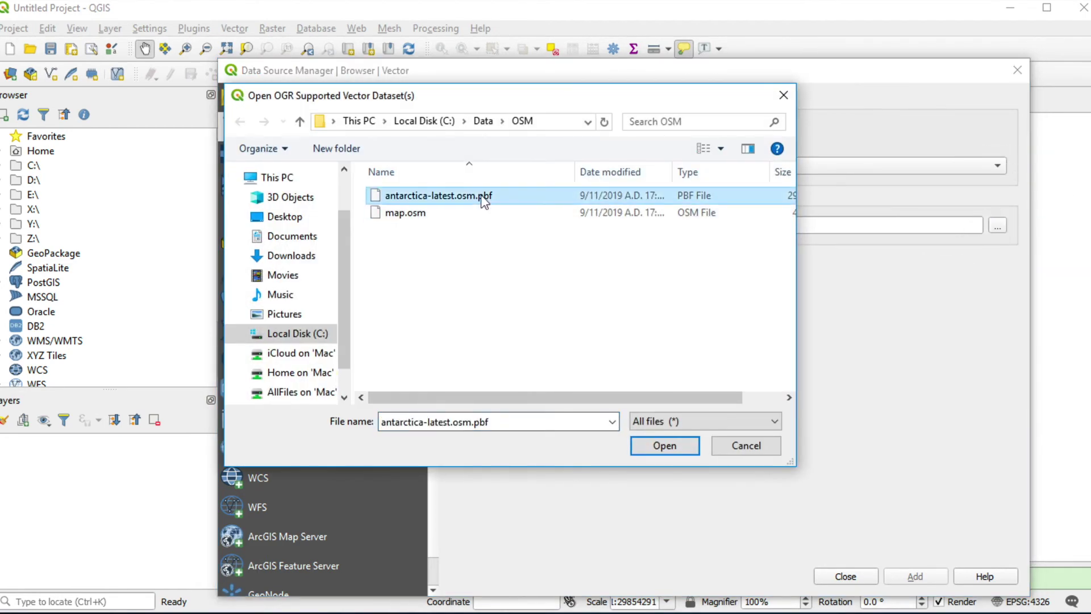
left_click(480, 194)
left_click(656, 449)
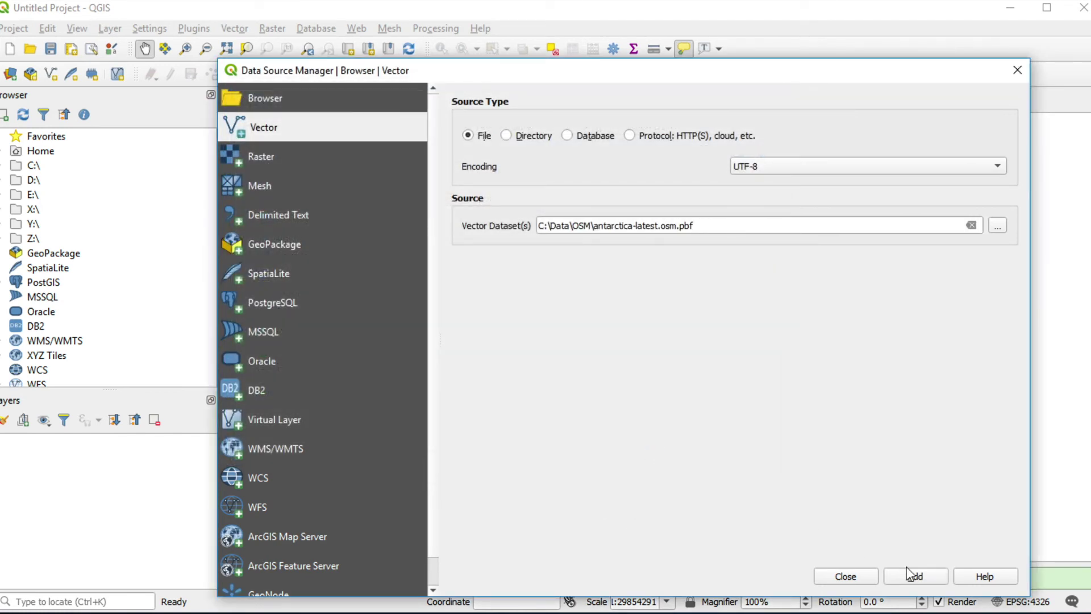
left_click(914, 577)
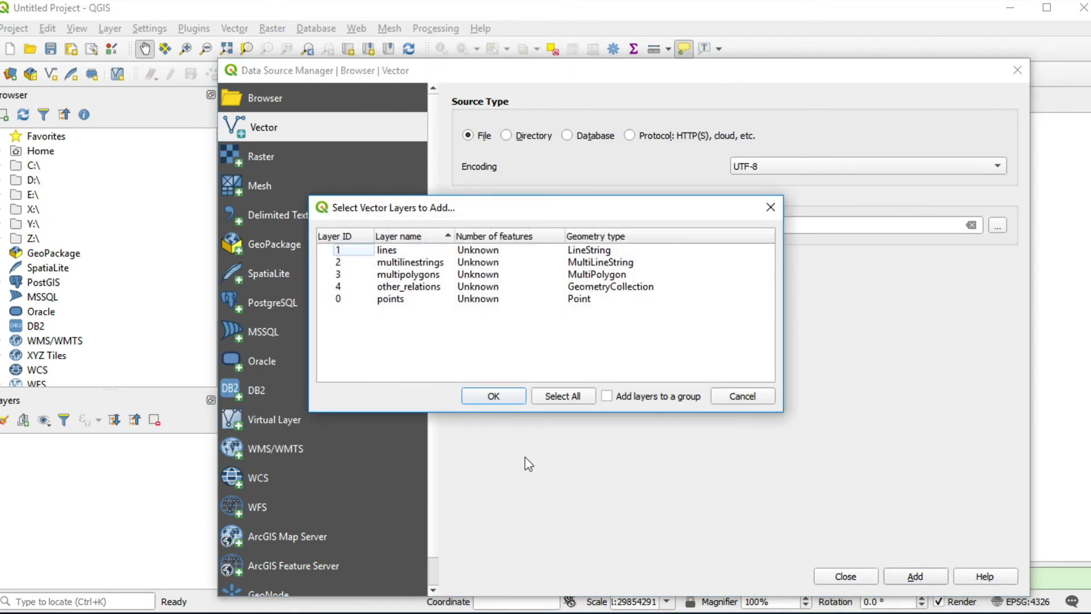
Step: Select all five Antarctica layers, add them, and close the Data Source Manager
left_click(565, 394)
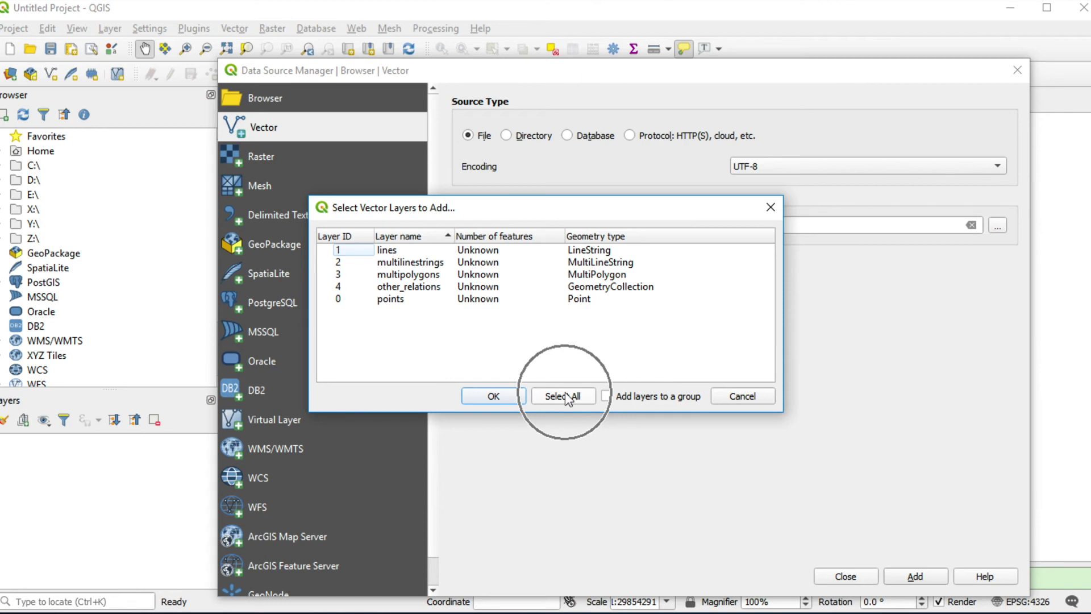
left_click(503, 396)
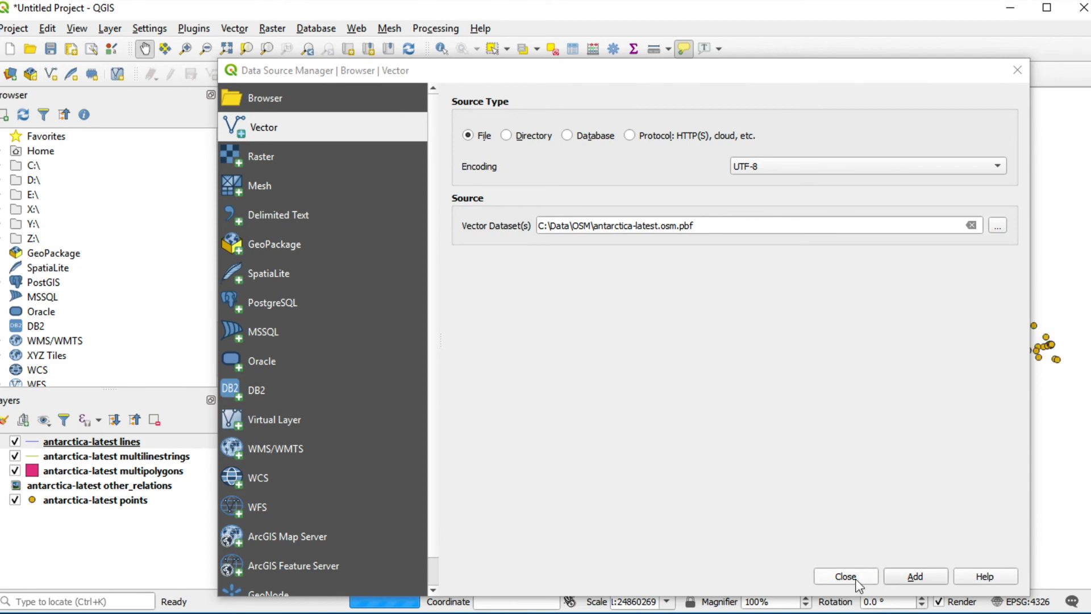
left_click(859, 580)
left_click(857, 578)
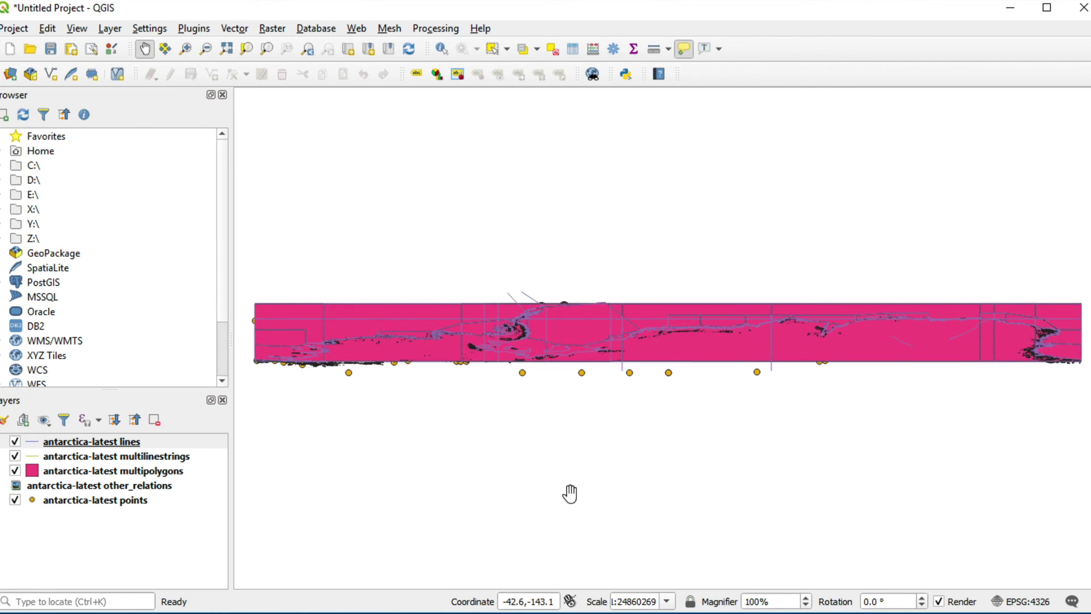
Step: Hide the antarctica-latest multipolygons layer so only lines and points show over Antarctica
left_click(15, 472)
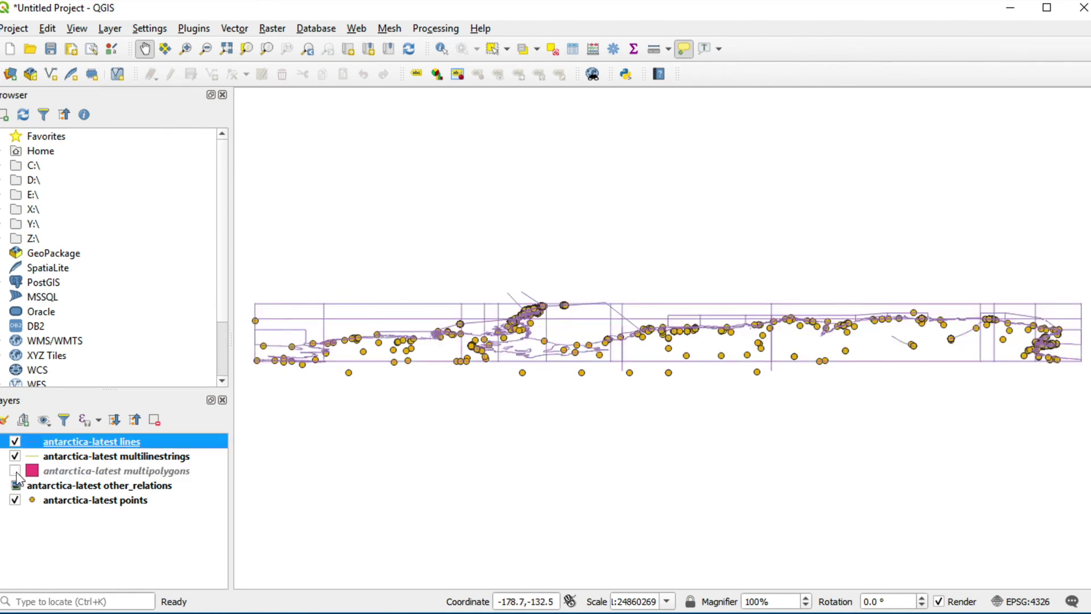